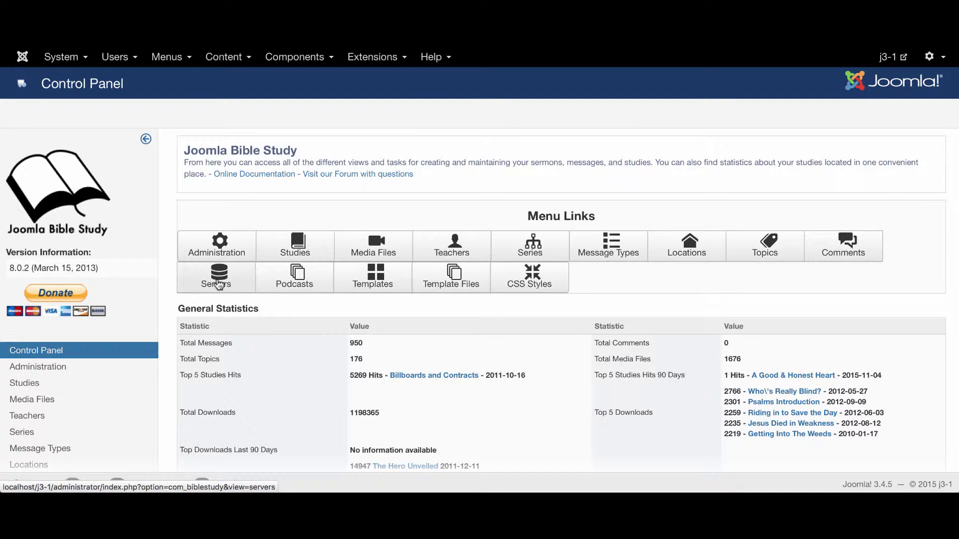
Step: Start a new server entry named Local and choose Local Server as its server type
left_click(218, 284)
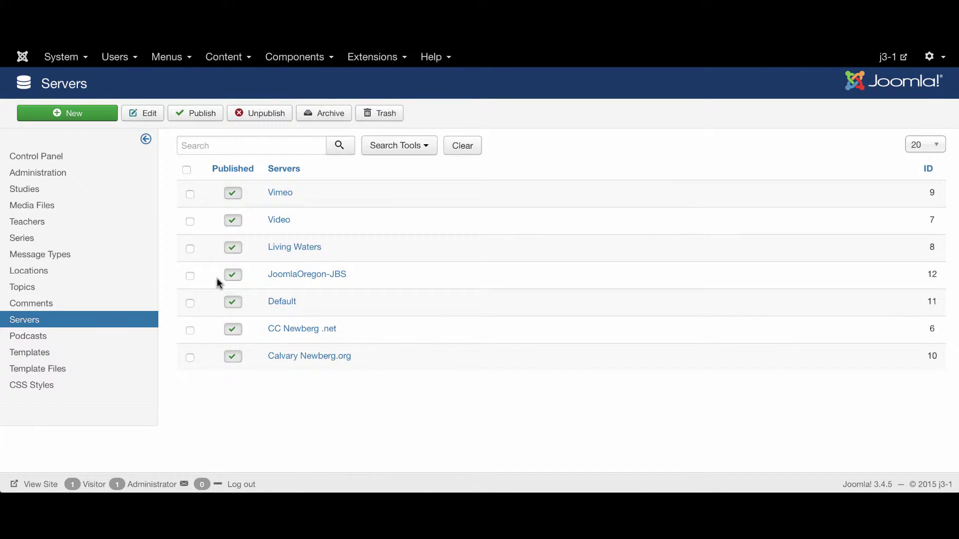
left_click(80, 113)
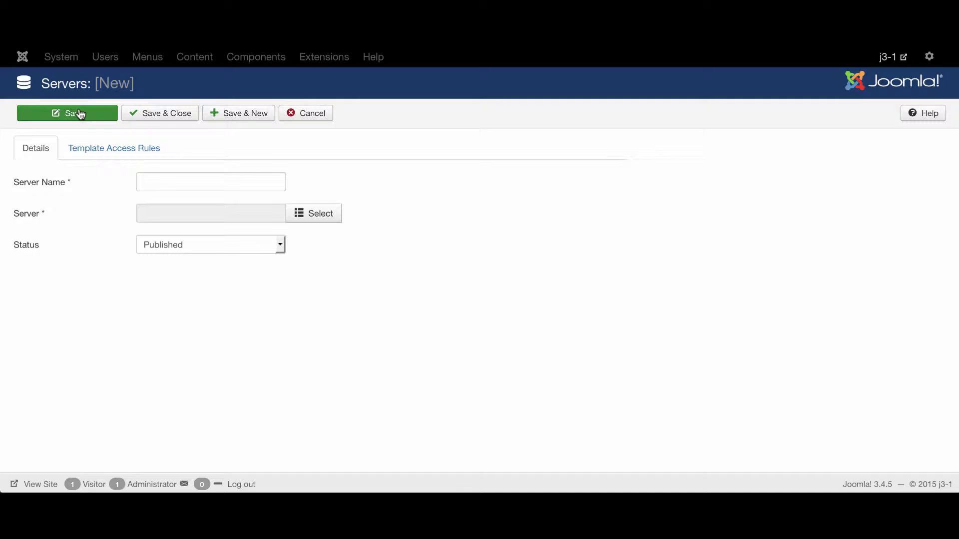
left_click(165, 181)
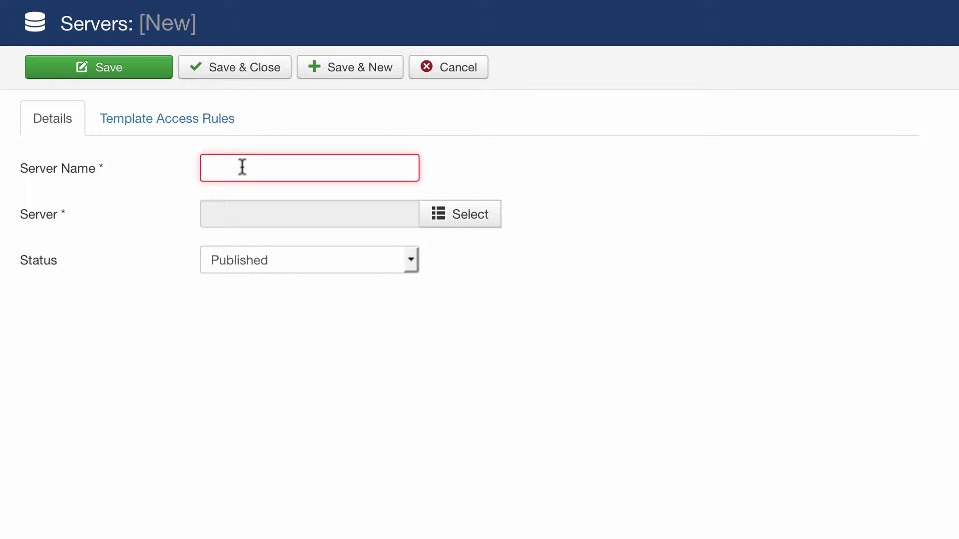
type("Local")
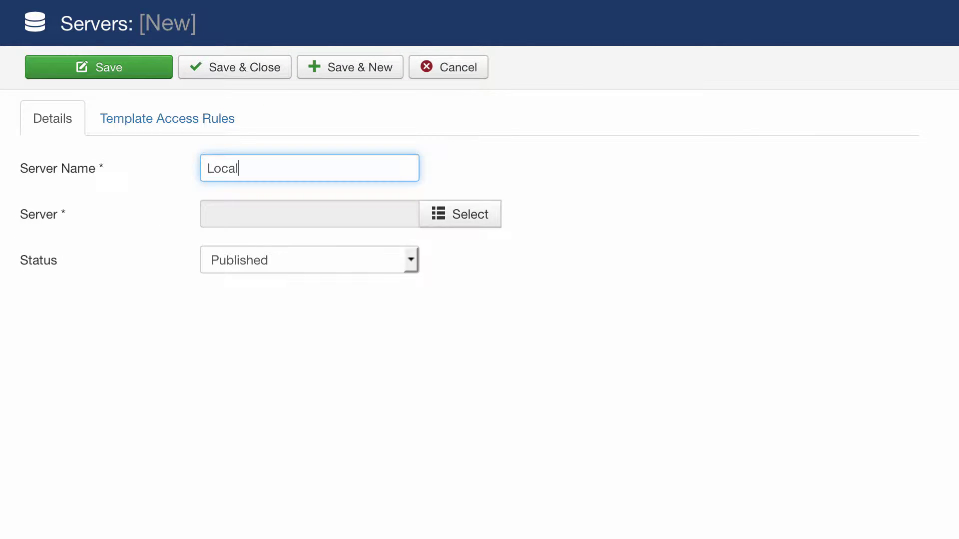
left_click(471, 220)
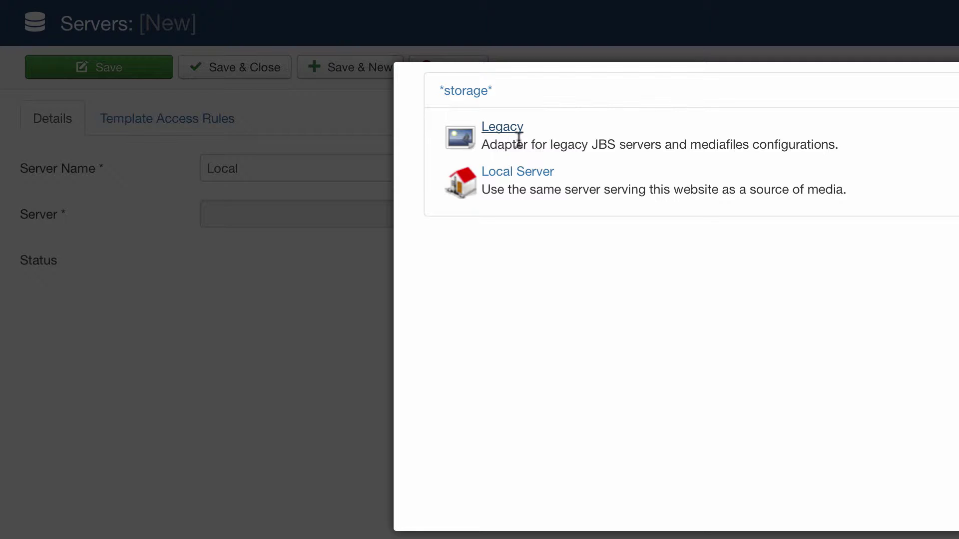
left_click(524, 170)
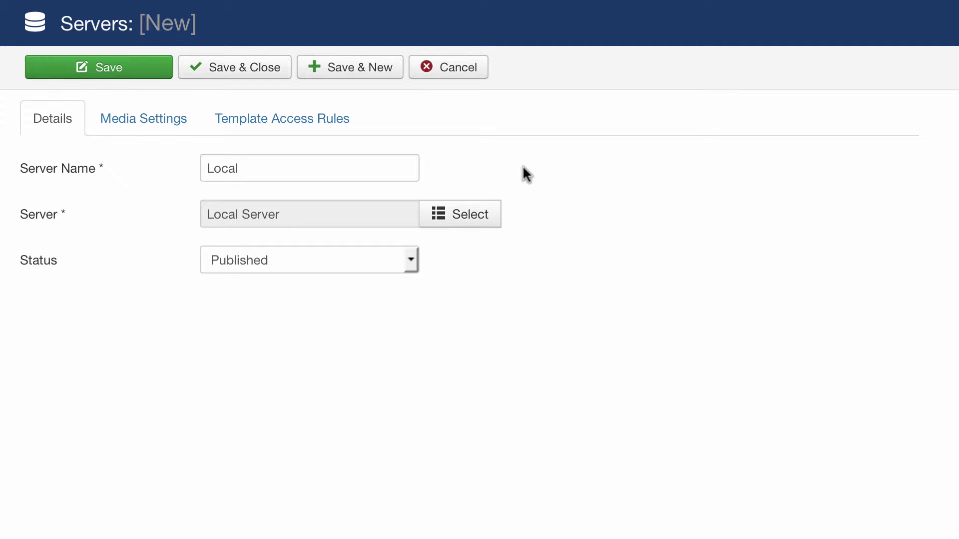
left_click(139, 114)
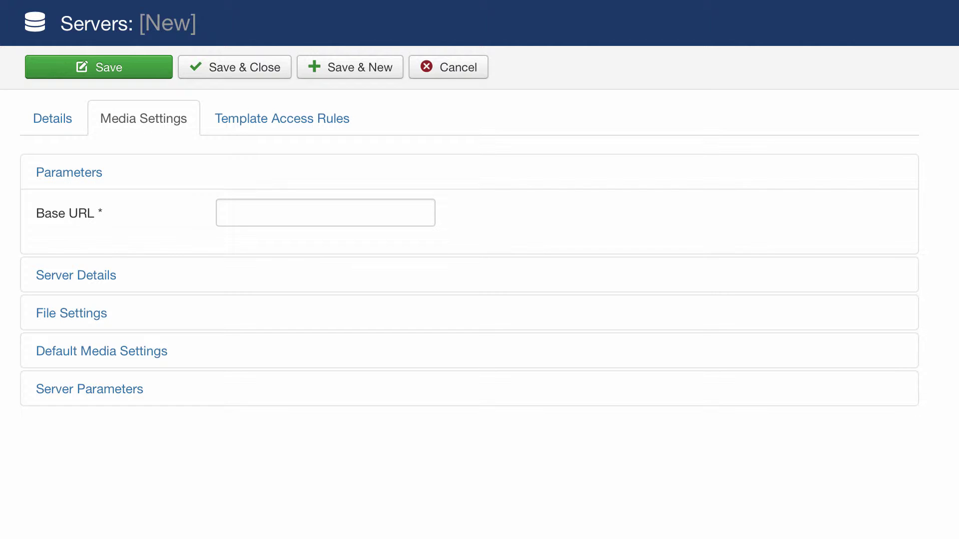
left_click(267, 210)
type("http://localhost/j3-1/")
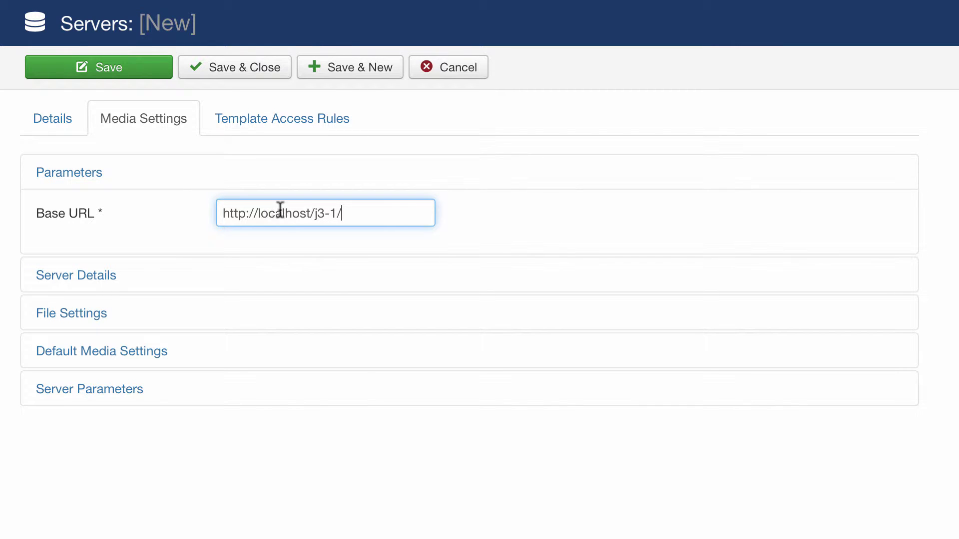
Step: Set the server's media player to Use Internal Player and its display mode to Popup
left_click(98, 276)
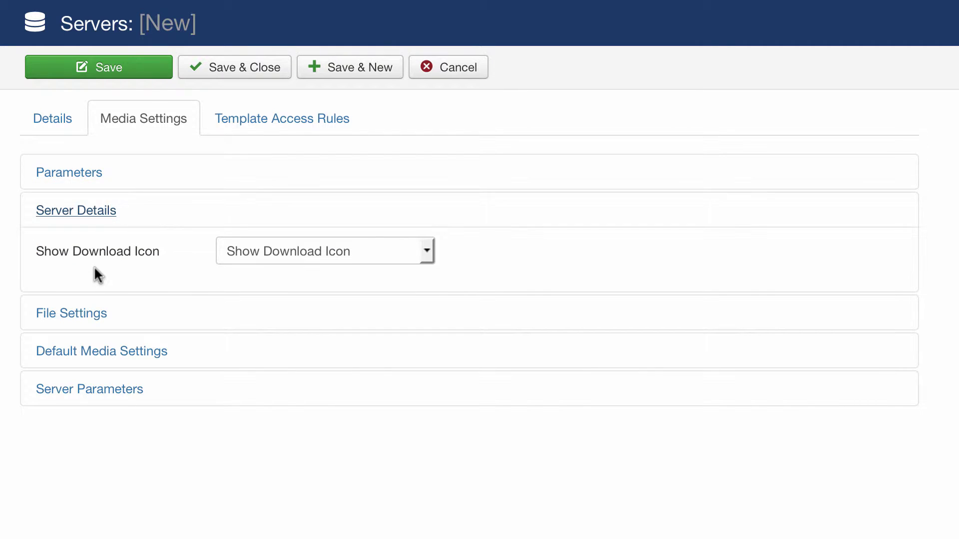
left_click(81, 315)
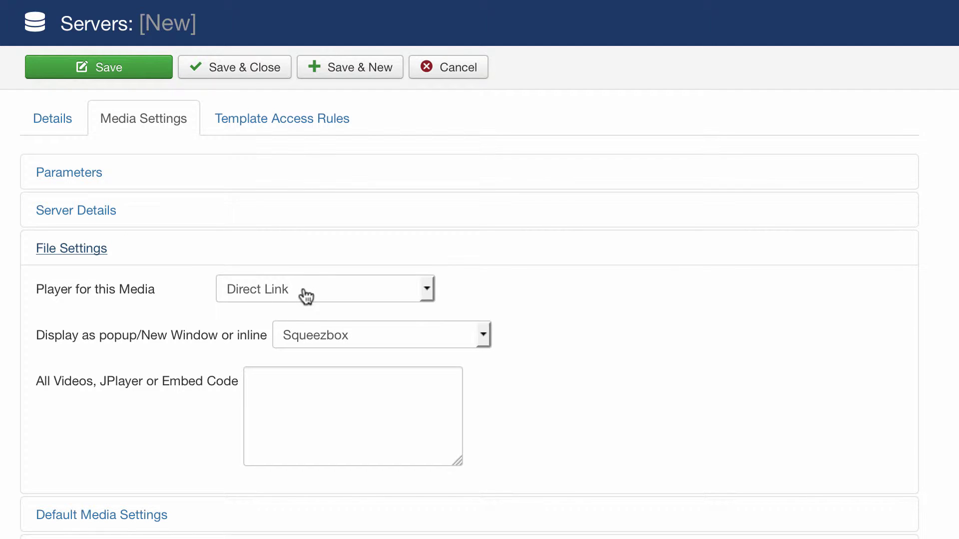
left_click(306, 296)
left_click(300, 328)
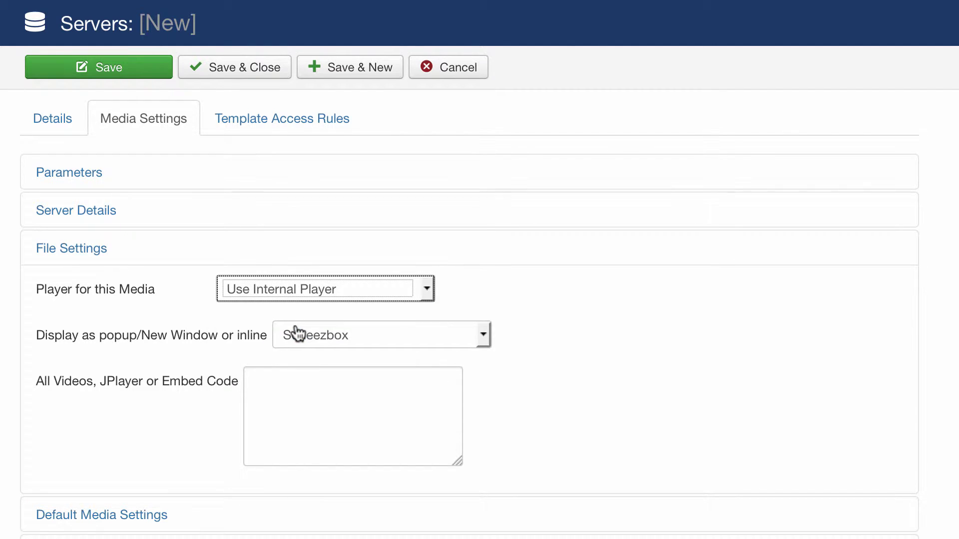
left_click(307, 342)
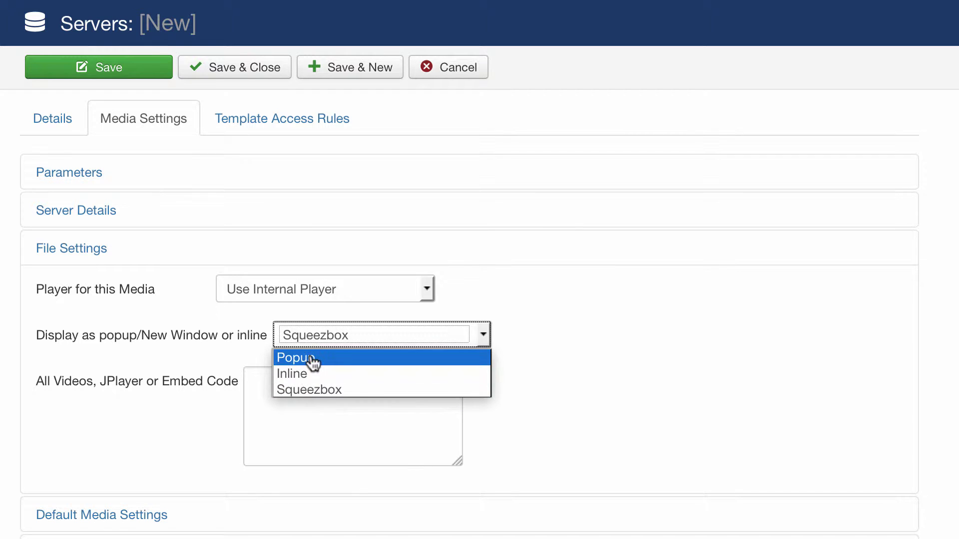
left_click(310, 357)
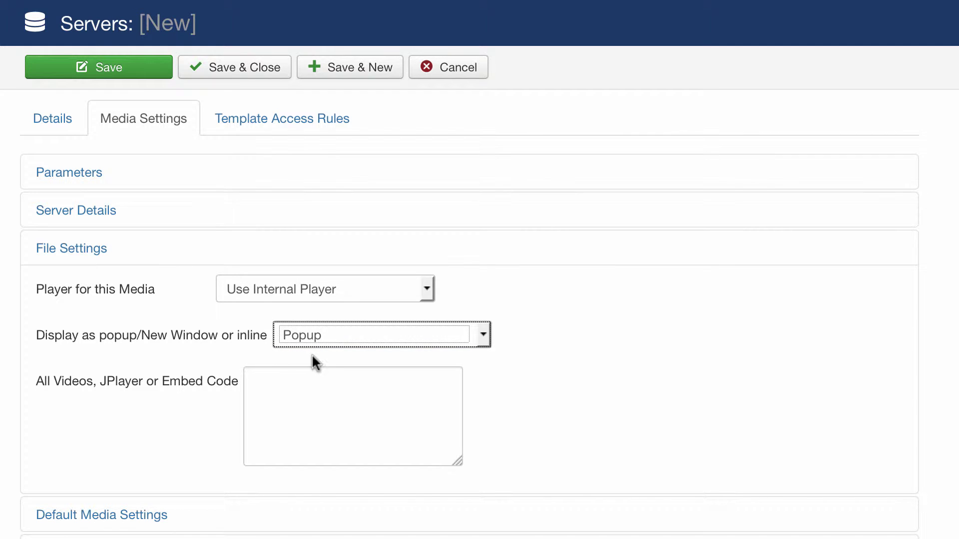
Step: Set the default media display to Button and Icon with a Blue button color
scroll(530, 370, "down", 1)
left_click(67, 490)
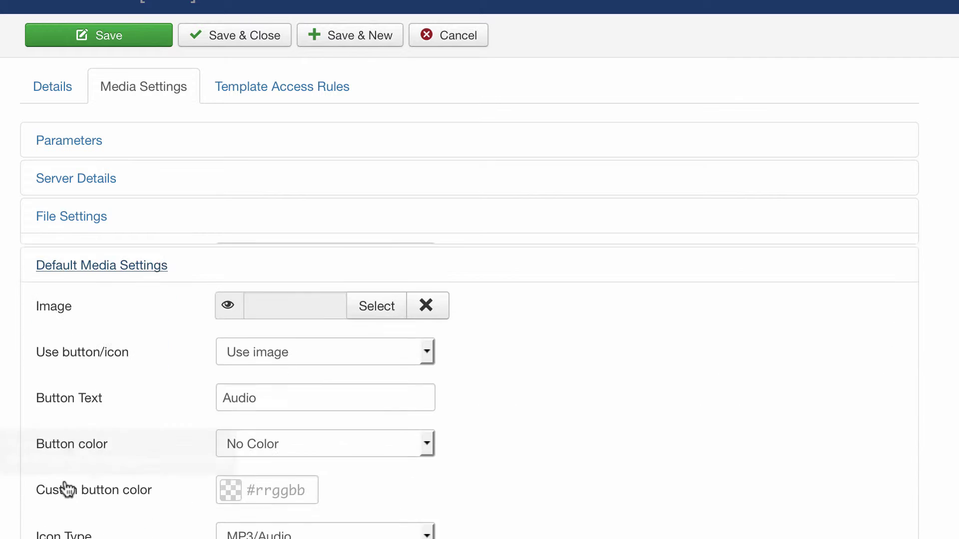
scroll(612, 389, "down", 5)
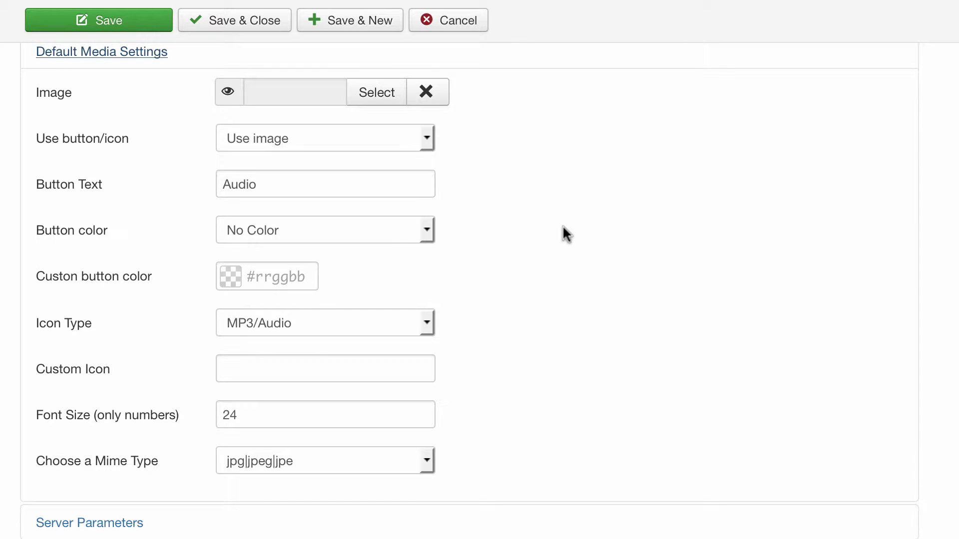
left_click(427, 142)
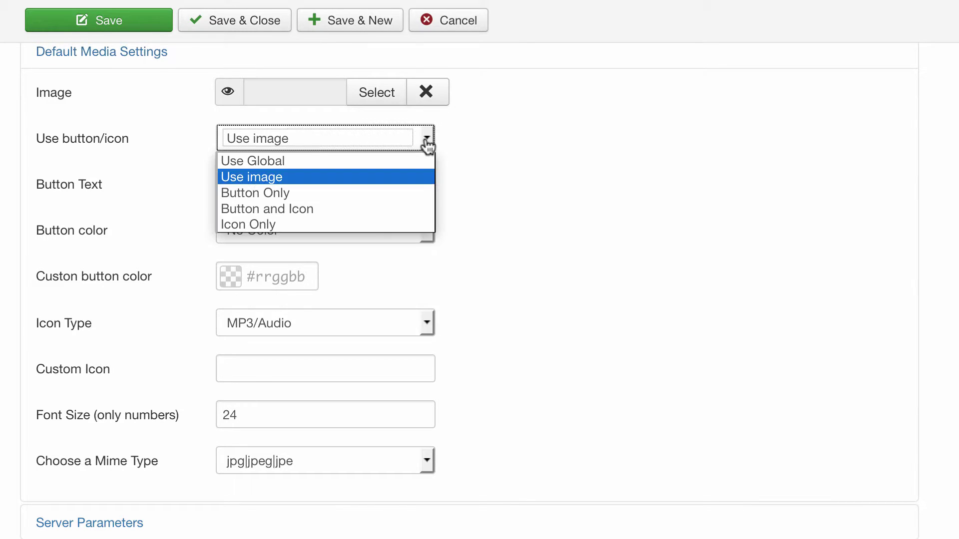
left_click(314, 209)
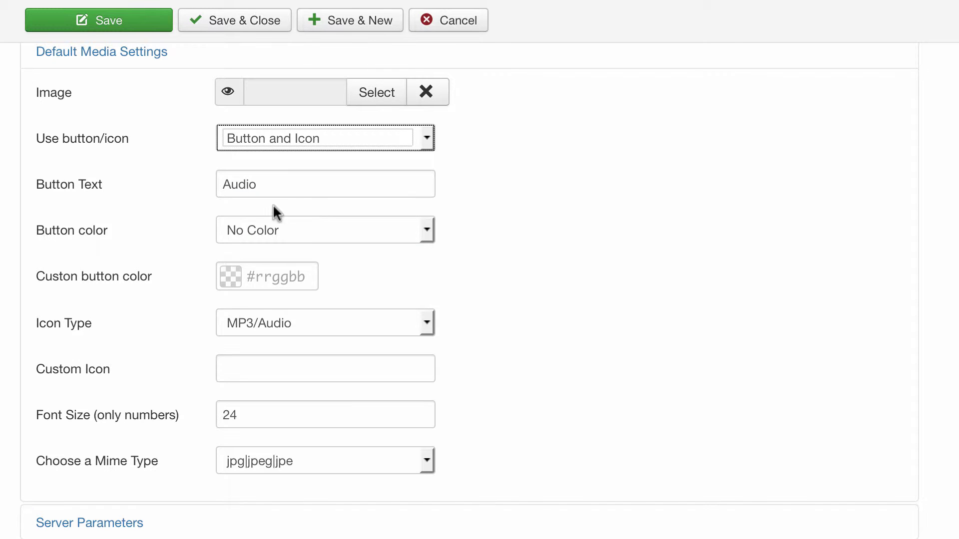
left_click(260, 236)
left_click(259, 270)
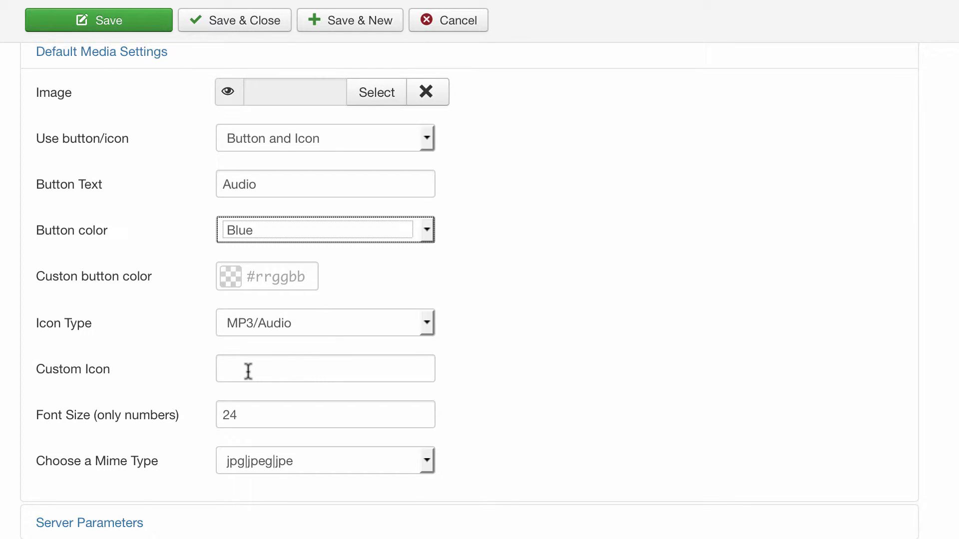
Step: Set the default media font size to 20 and the mime type to mp3
scroll(619, 356, "up", 1)
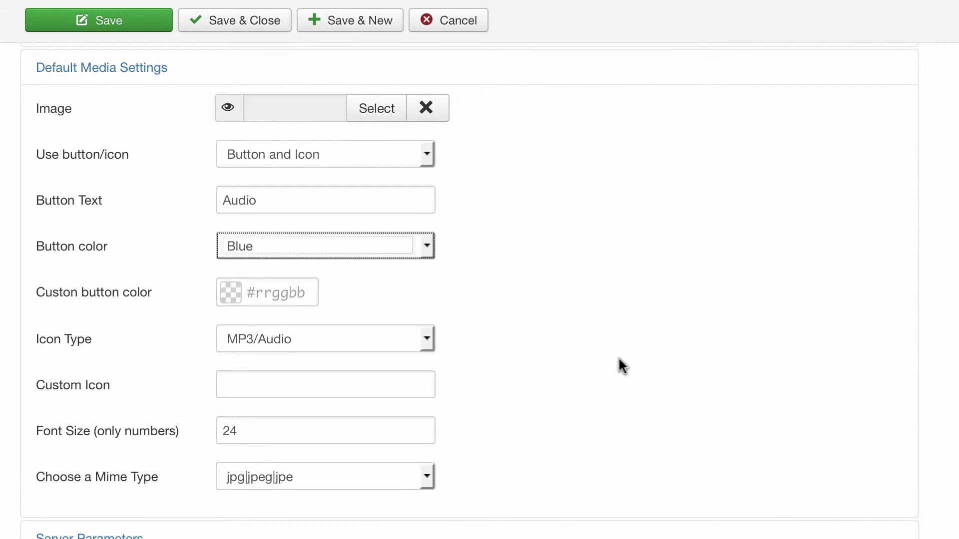
left_click(239, 431)
key("BackSpace")
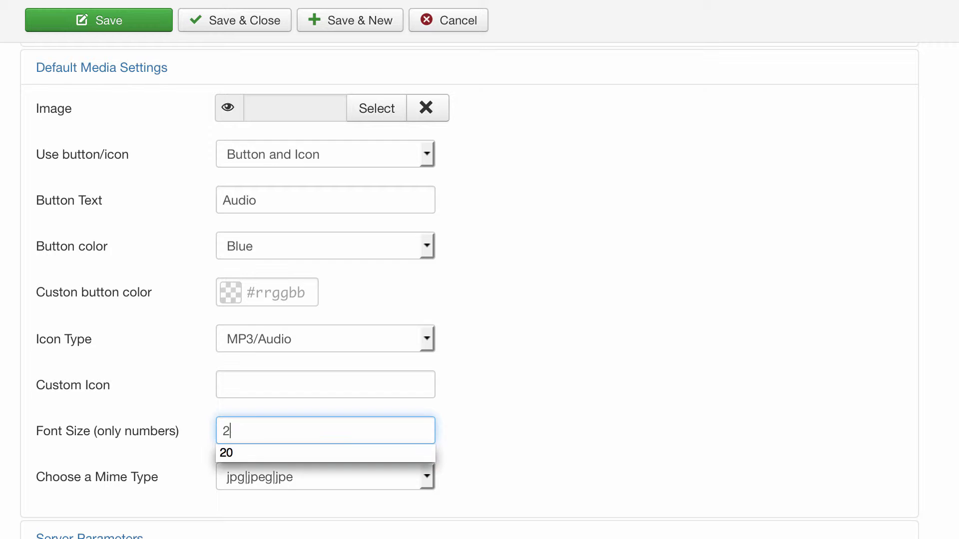
type("0")
left_click(605, 426)
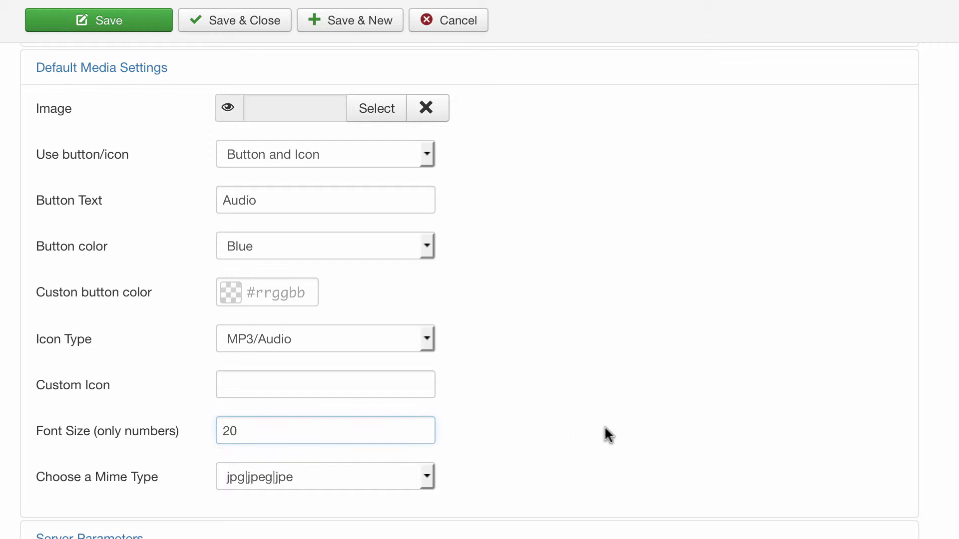
left_click(425, 483)
scroll(388, 397, "down", 5)
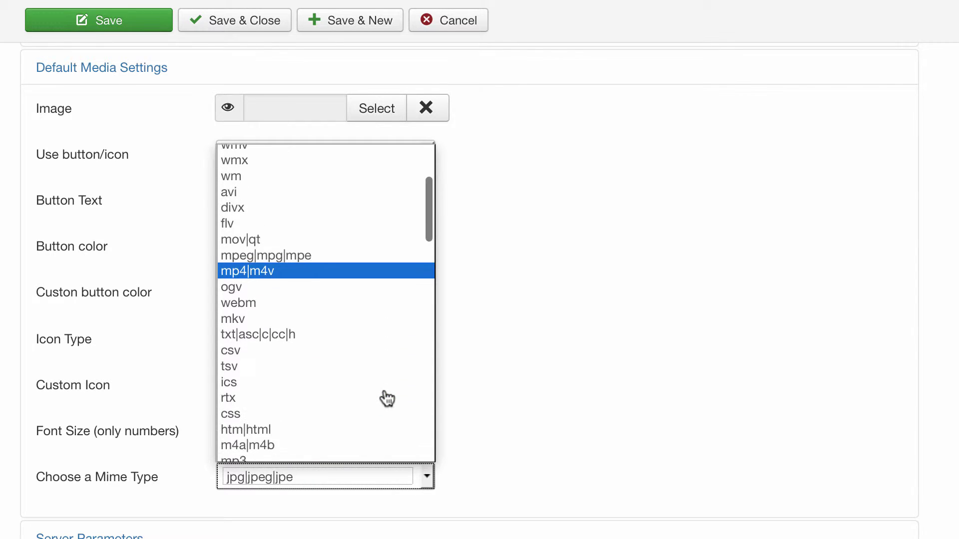
left_click(350, 361)
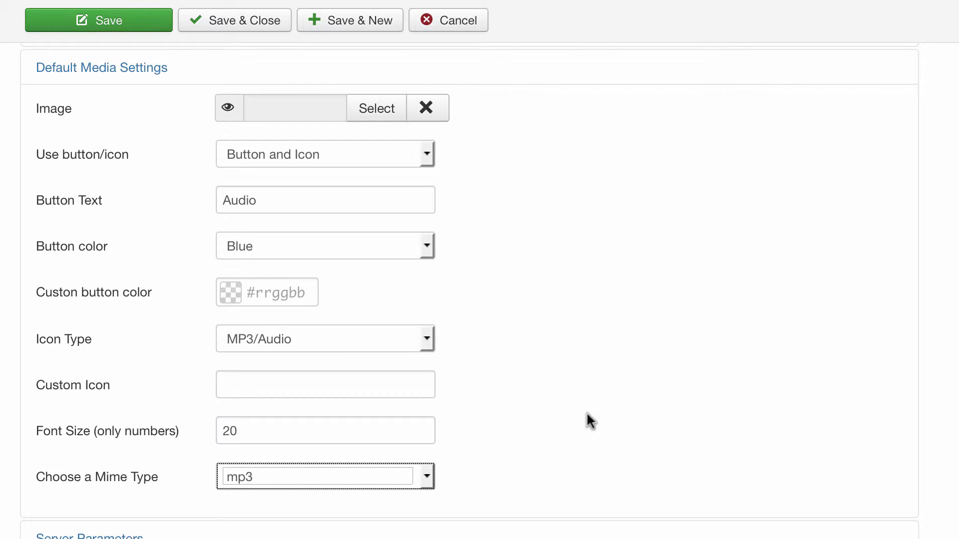
Step: Review the server's Autostart options and its template access rules
left_click(89, 536)
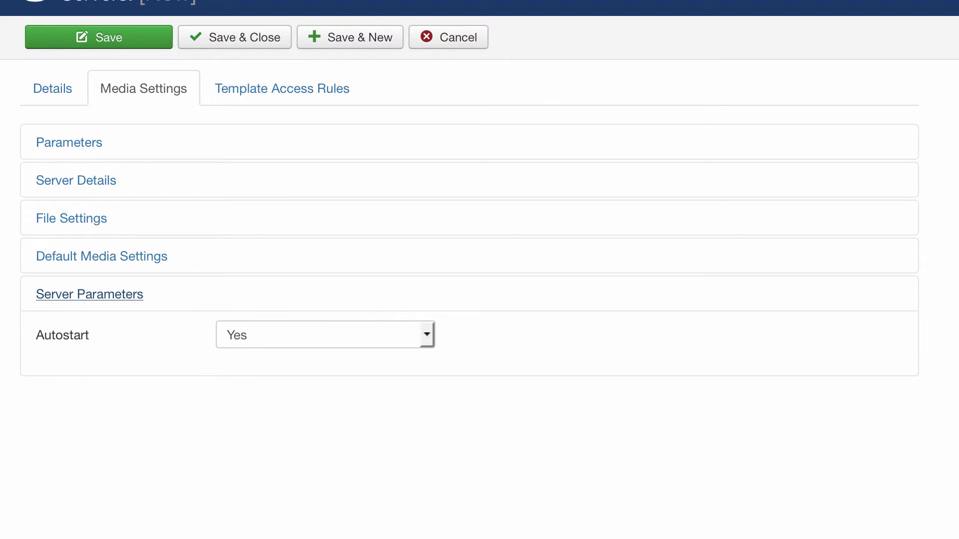
left_click(325, 347)
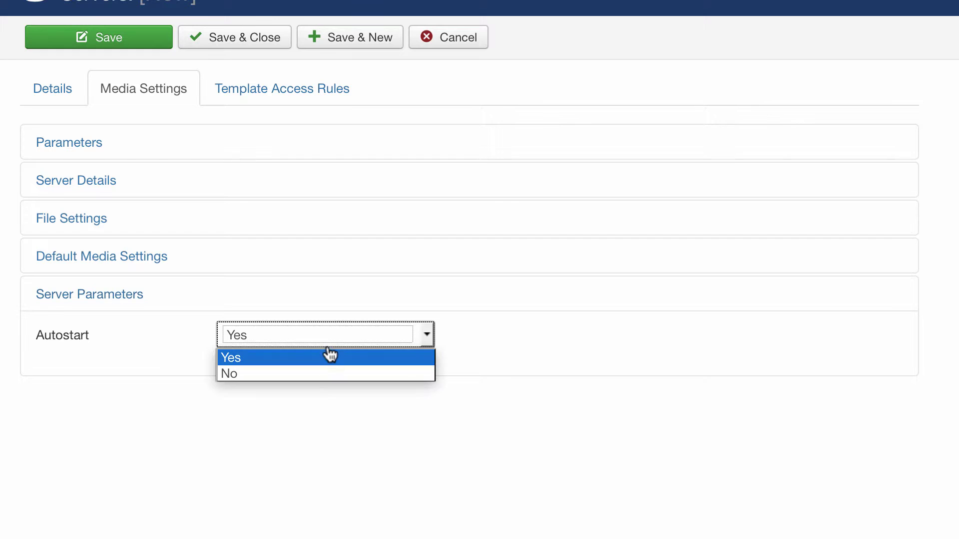
left_click(600, 340)
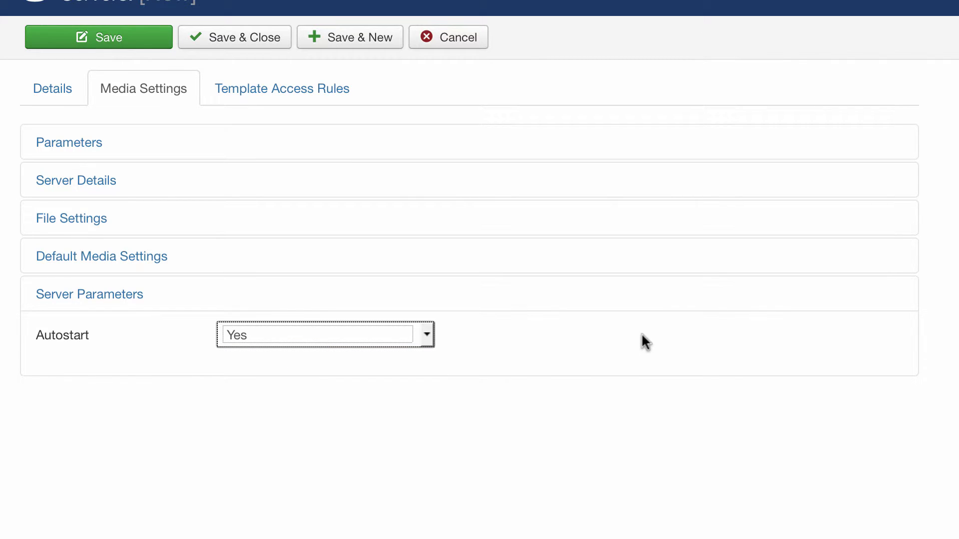
left_click(262, 93)
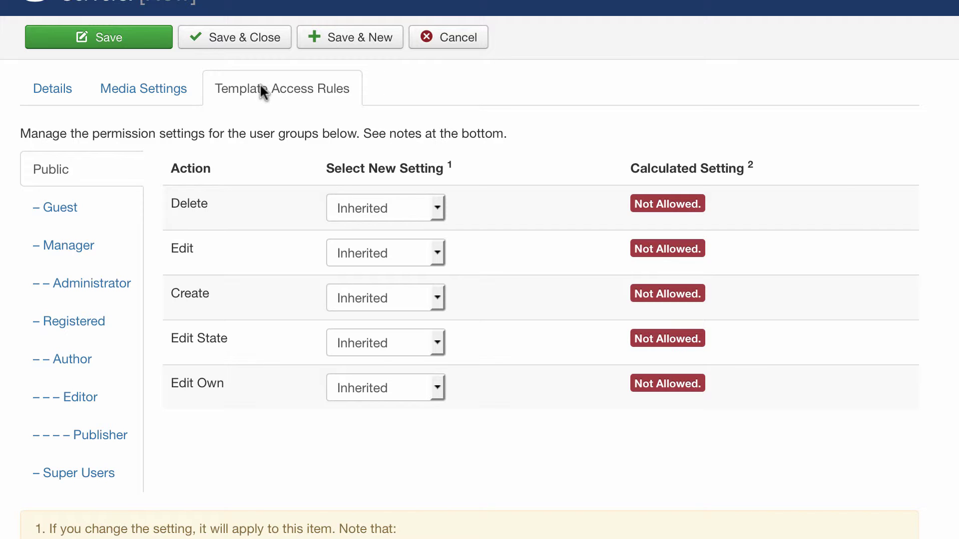
Step: Rename the new server as Localmp3, then save and close it
left_click(66, 104)
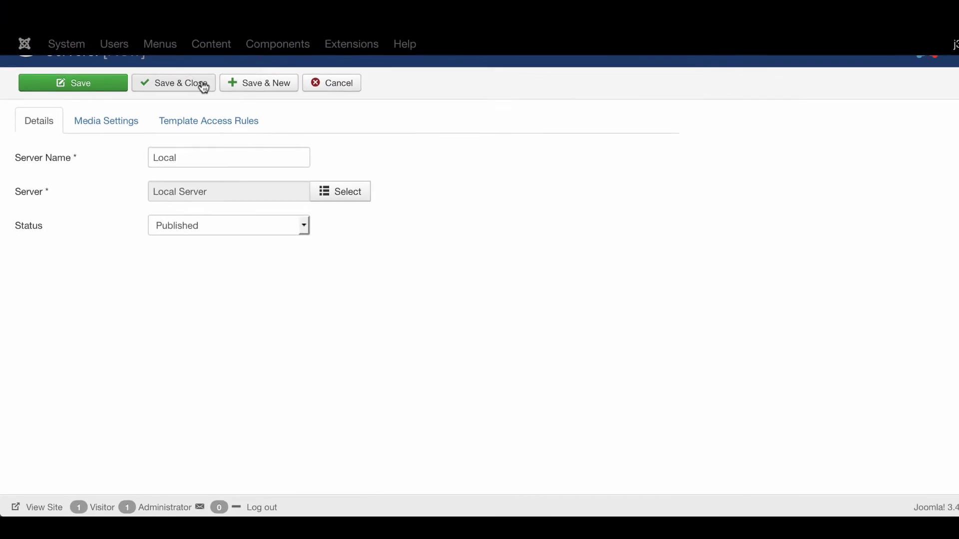
left_click(180, 161)
type("mp3")
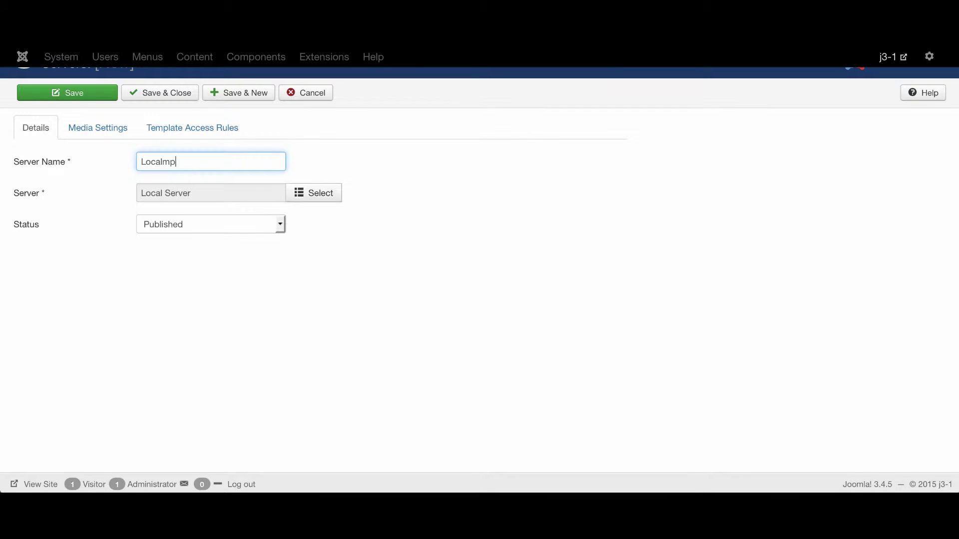
left_click(169, 94)
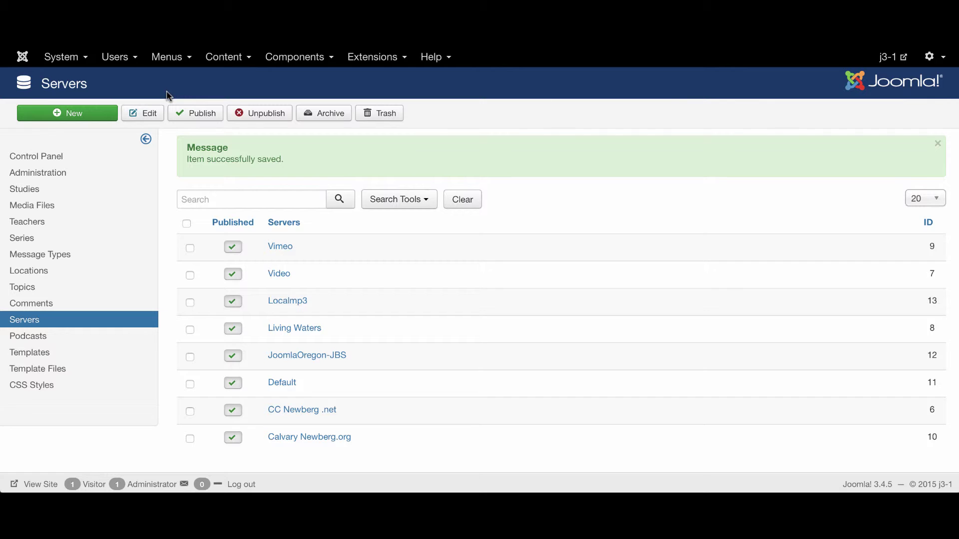
Step: Start a new media file and assign it to the study A Good & Honest Heart
left_click(28, 208)
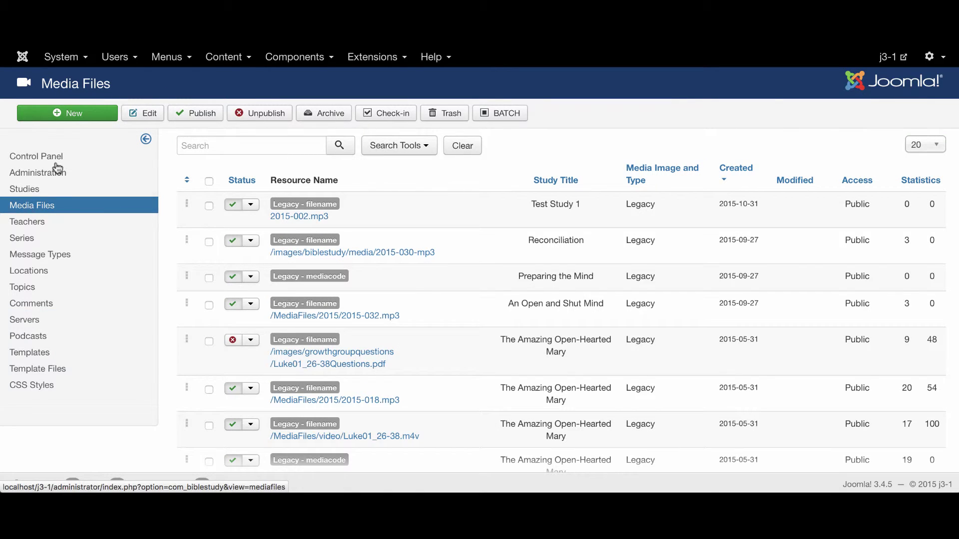
left_click(75, 116)
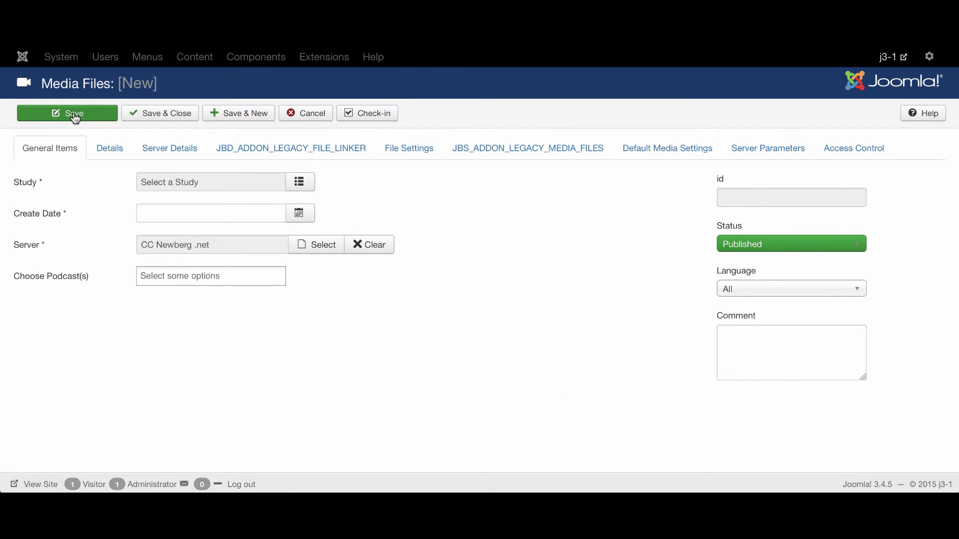
left_click(299, 183)
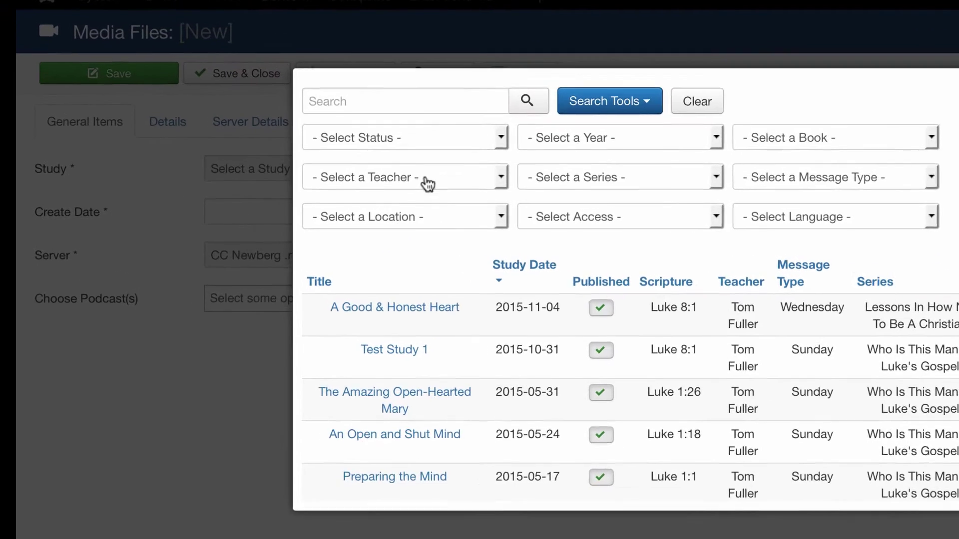
left_click(319, 301)
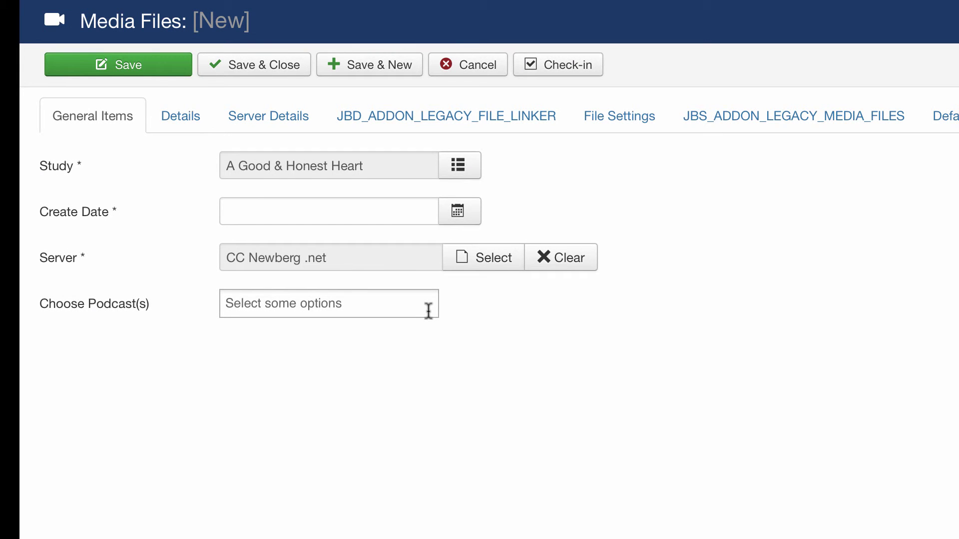
Step: Set the media file's create date to November 4, 2015 and its server to Localmp3
left_click(458, 219)
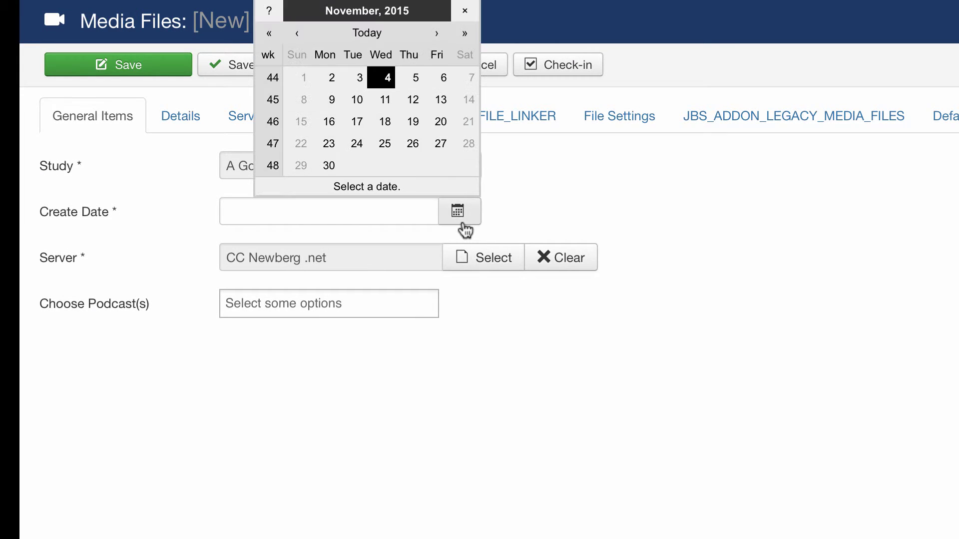
left_click(385, 78)
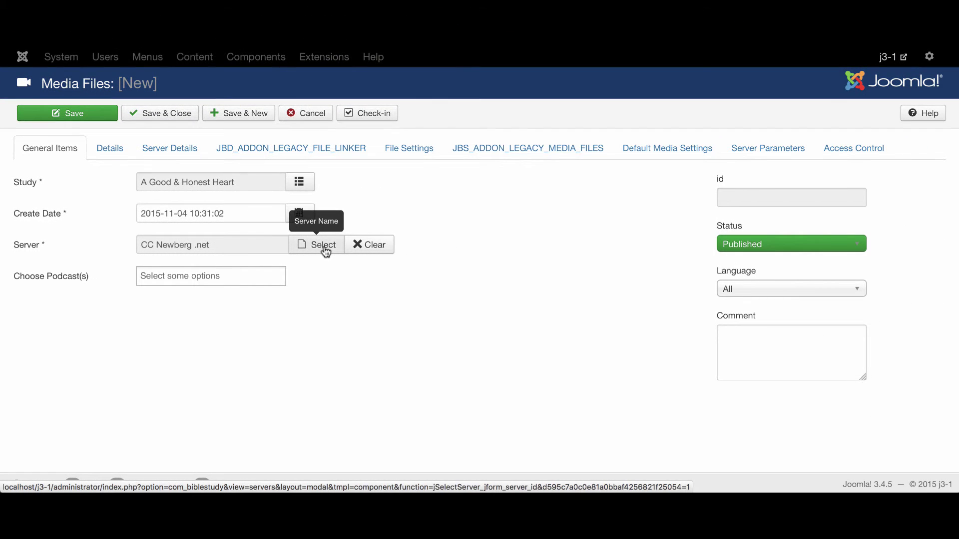
left_click(325, 247)
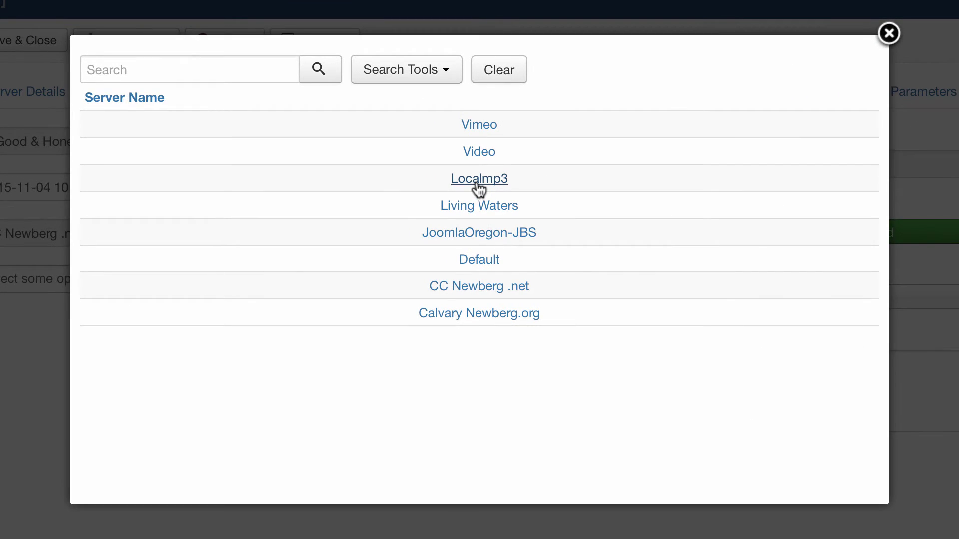
left_click(476, 179)
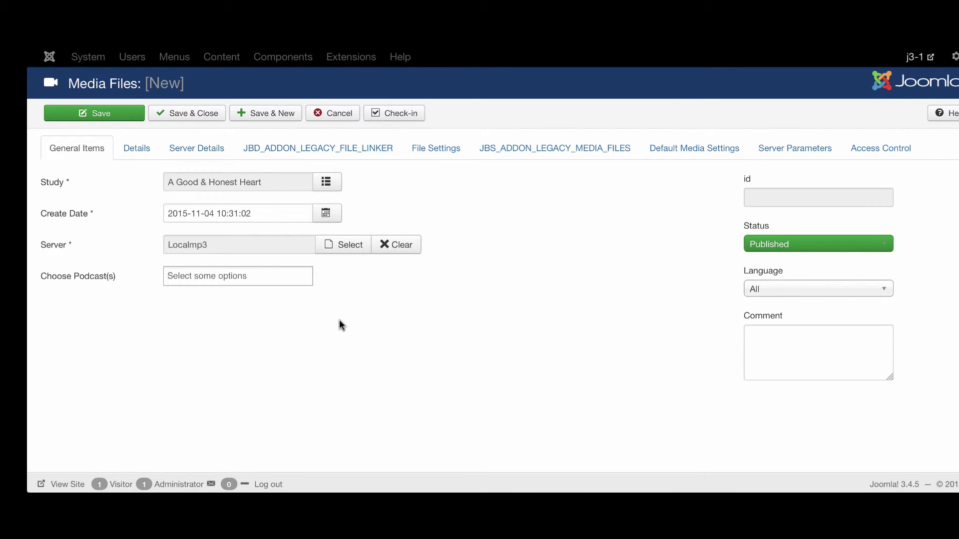
Step: Upload 2015-037.mp3 from the Luke folder within the Music library's MP3 folder as the media file
left_click(139, 148)
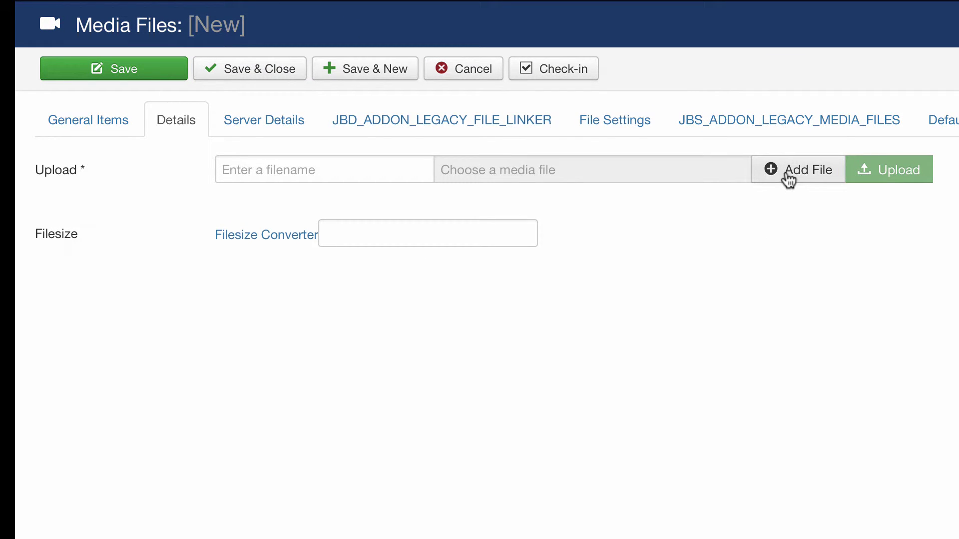
left_click(788, 177)
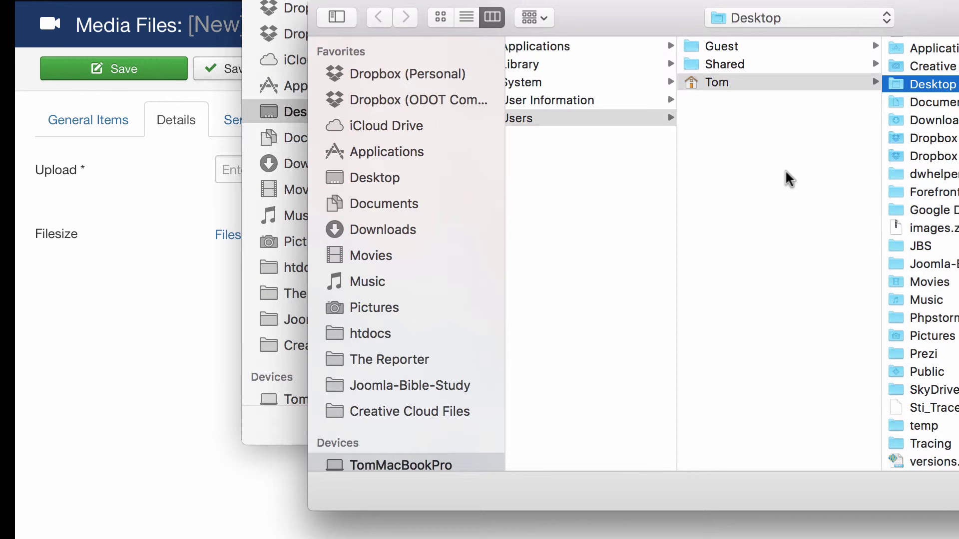
left_click(395, 280)
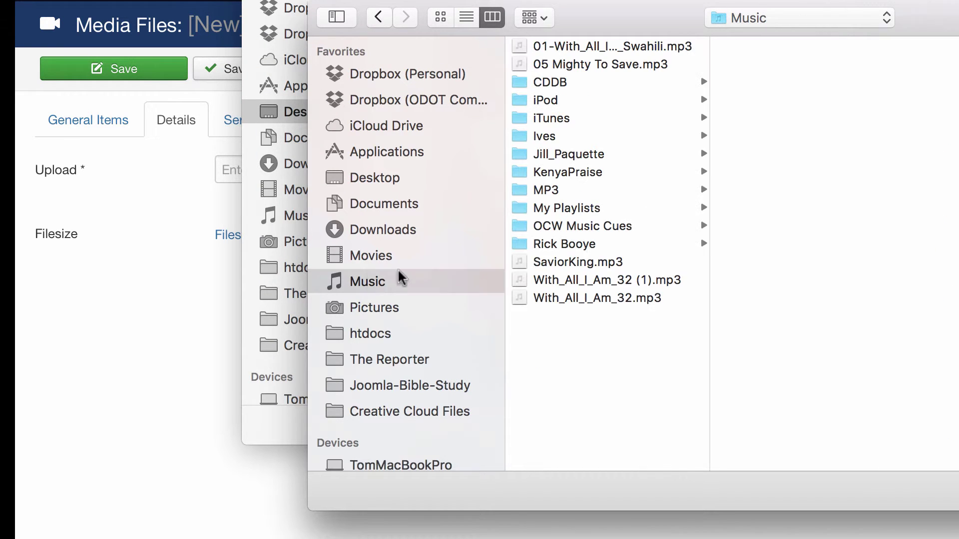
left_click(585, 193)
left_click(753, 65)
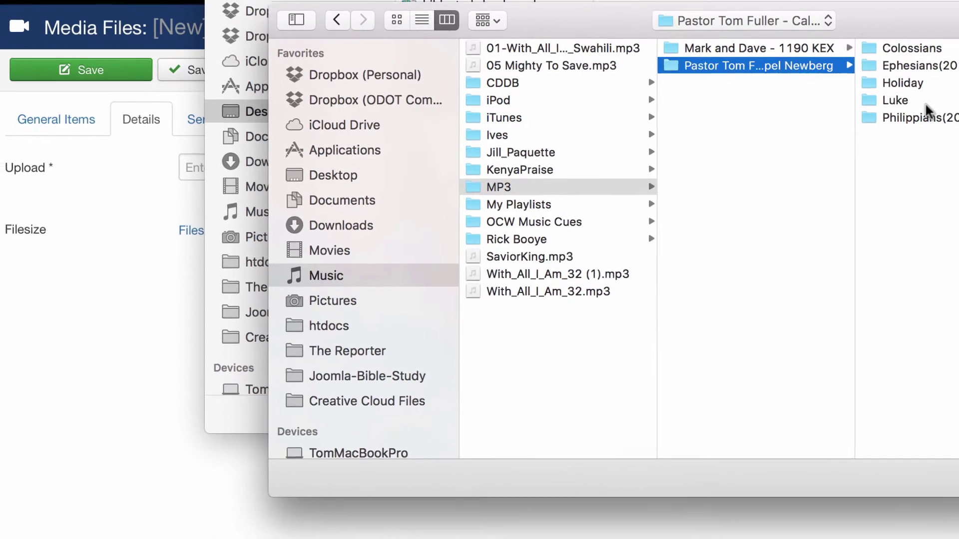
left_click(924, 102)
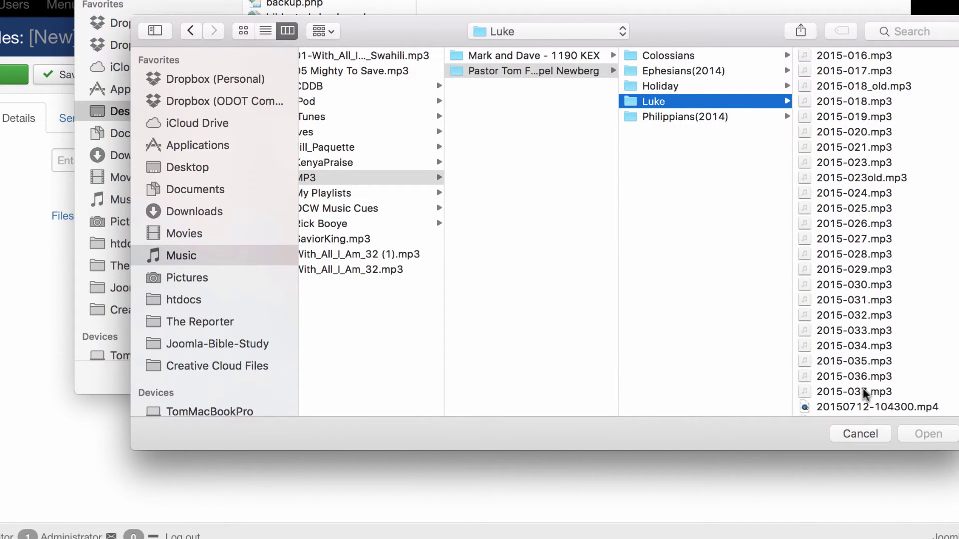
left_click(862, 392)
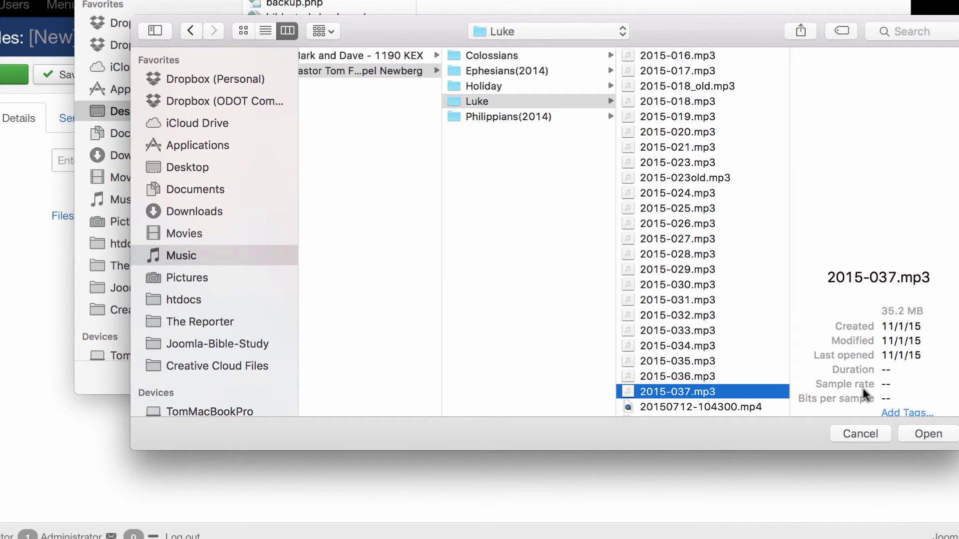
left_click(922, 434)
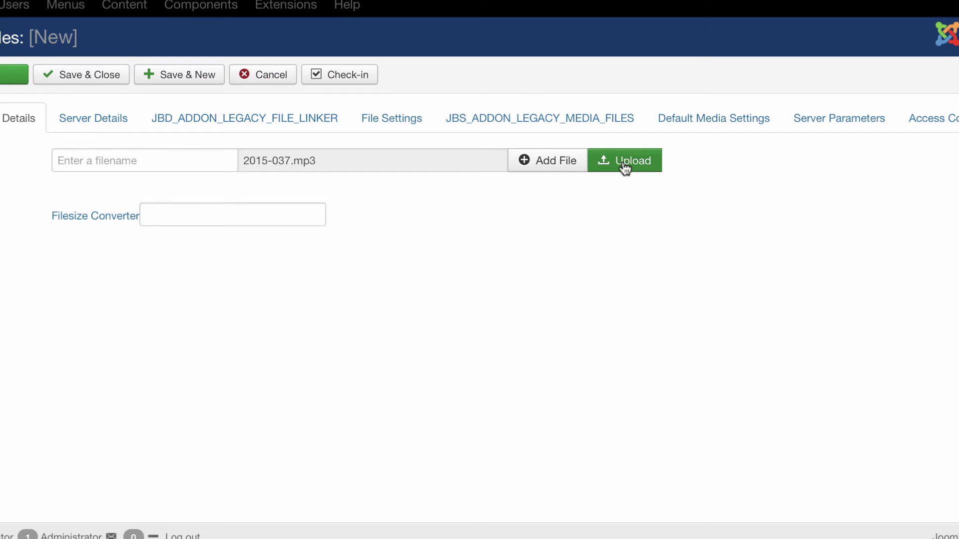
left_click(623, 164)
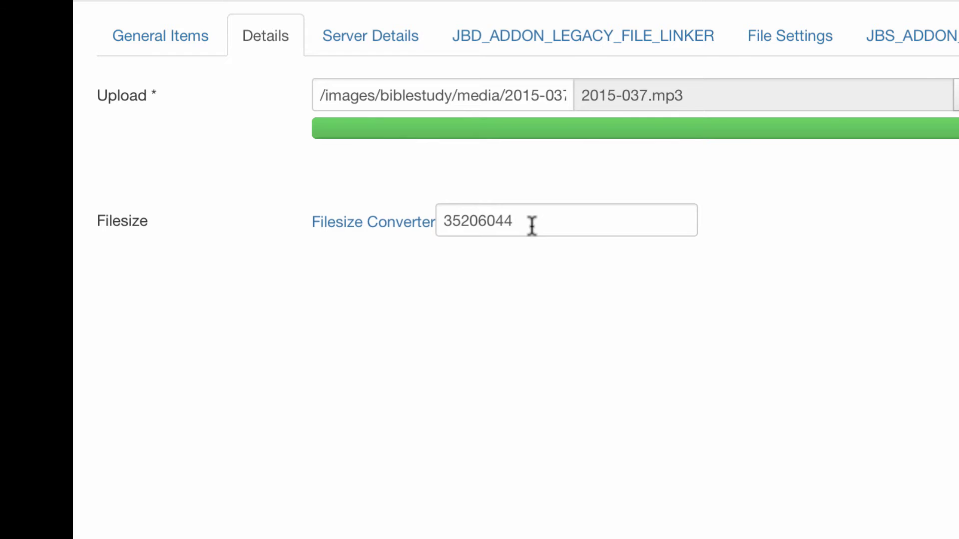
Step: Check the media file's server details and file settings, and set its button/icon option to Use Server Settings
left_click(390, 36)
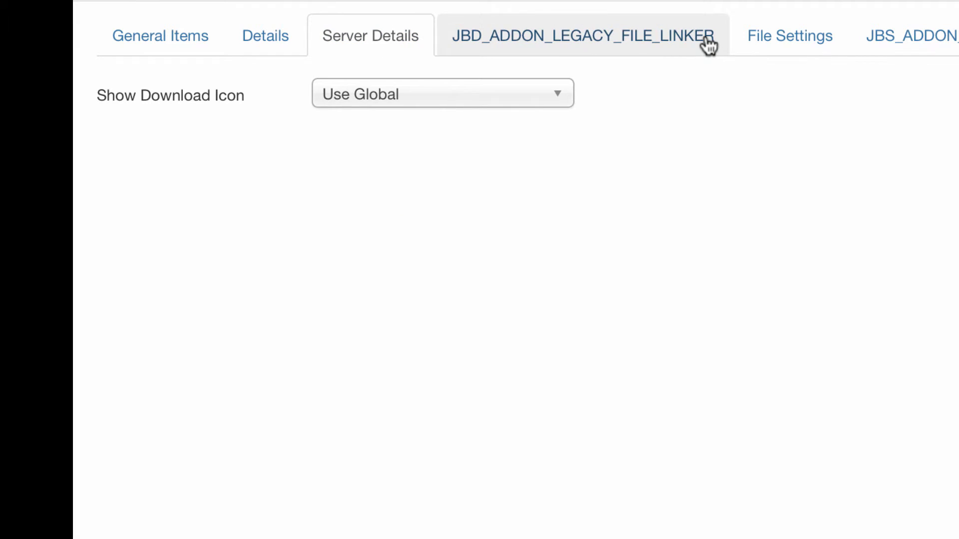
left_click(775, 48)
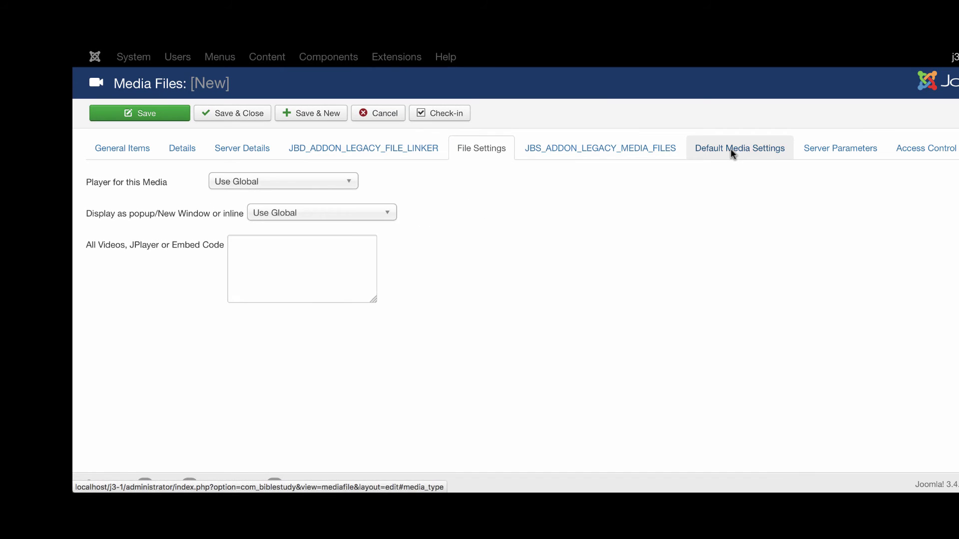
left_click(732, 149)
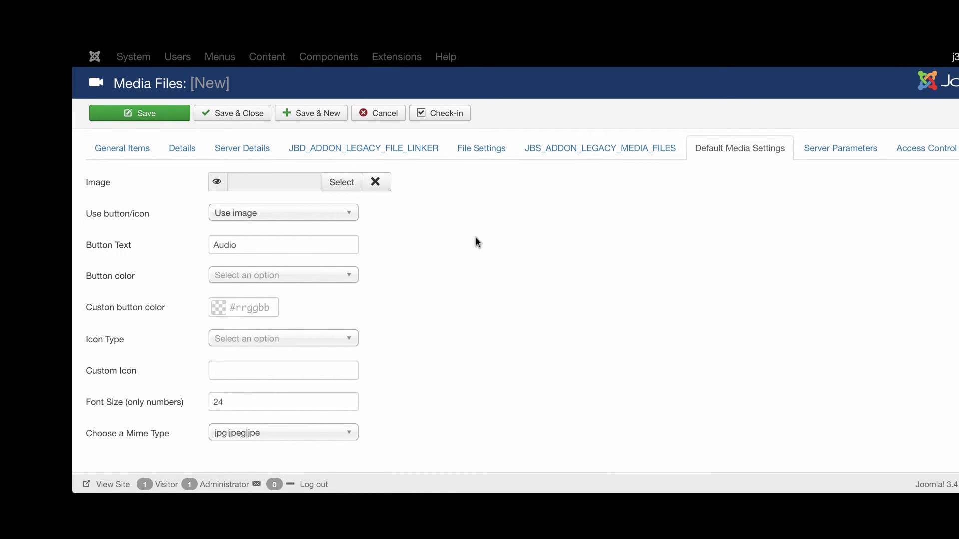
left_click(295, 213)
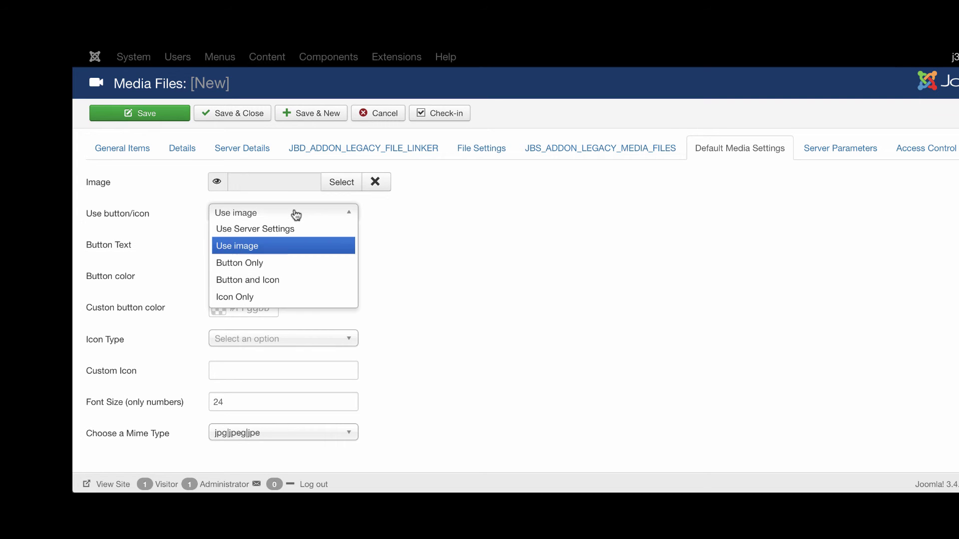
left_click(295, 228)
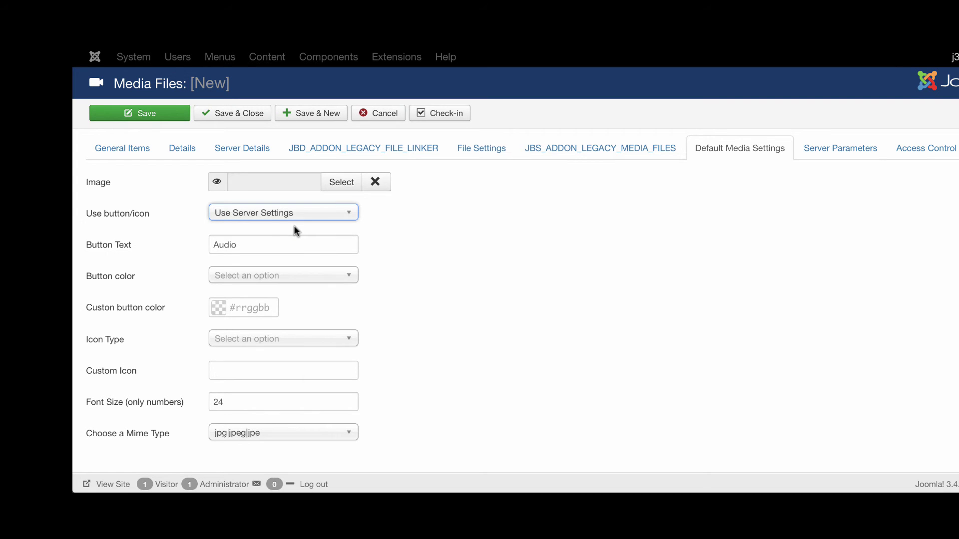
Step: Set the internal player's custom width to 700 and custom height to 250, and save and close the media file
left_click(838, 146)
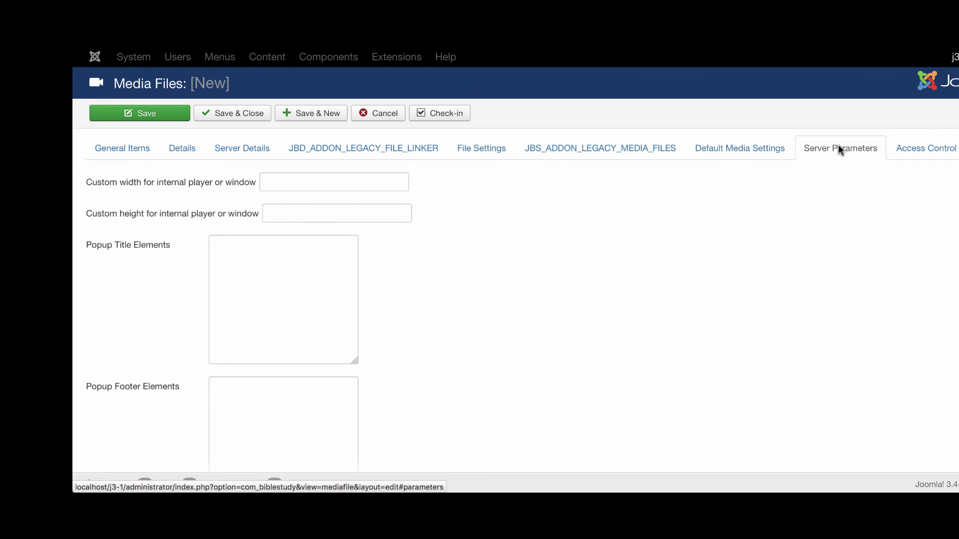
left_click(315, 180)
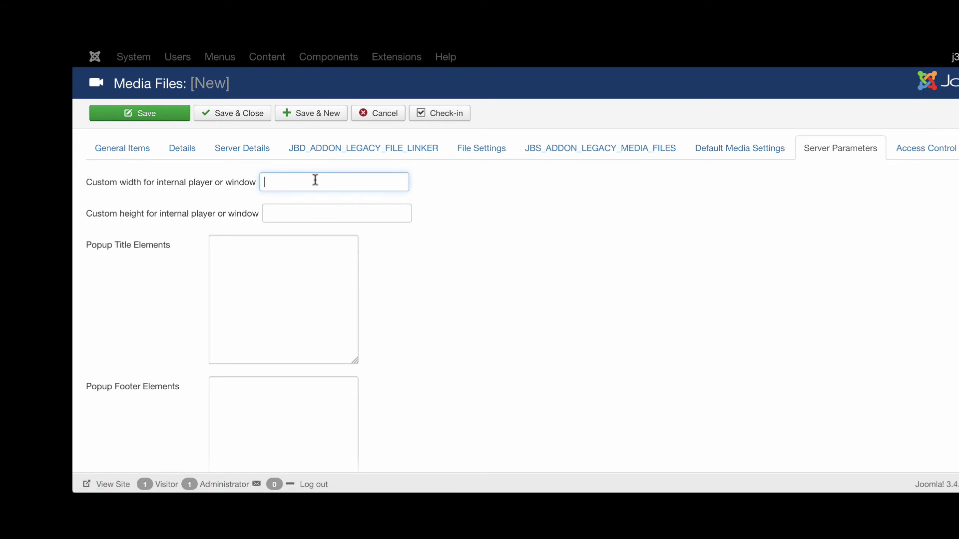
type("700")
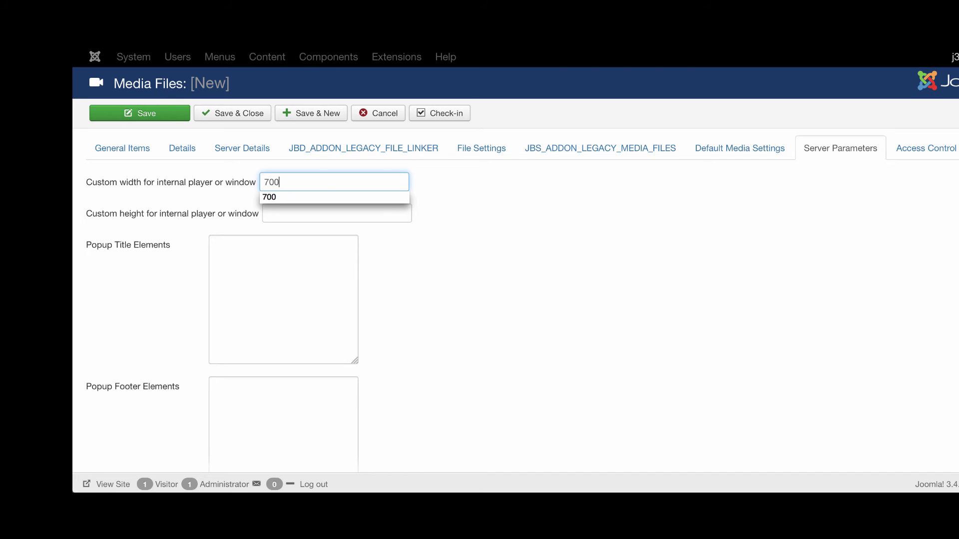
key("Tab")
type("250")
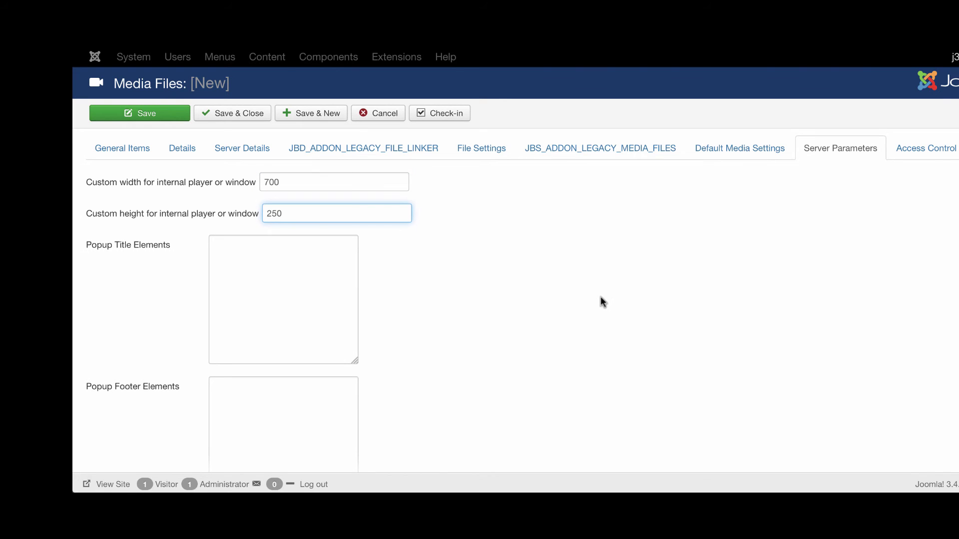
left_click(603, 302)
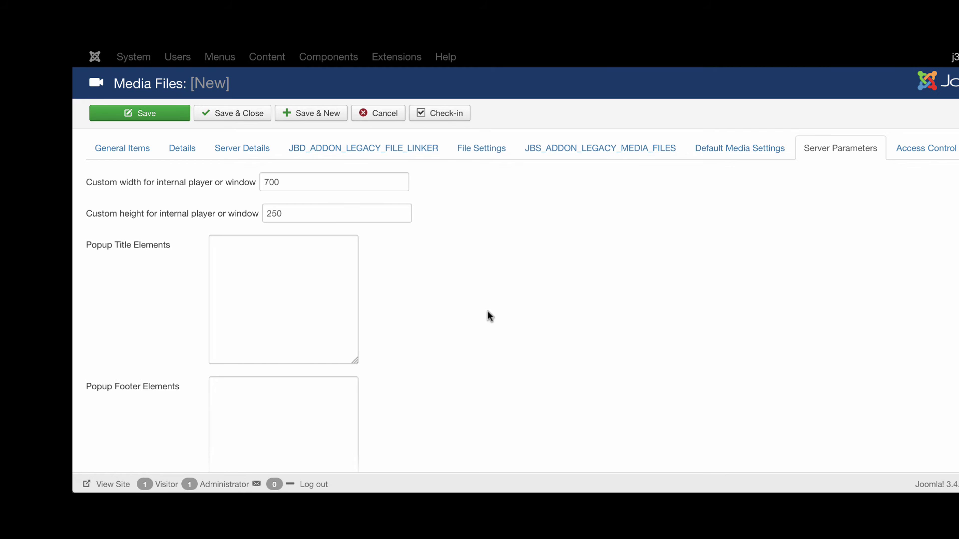
left_click(235, 120)
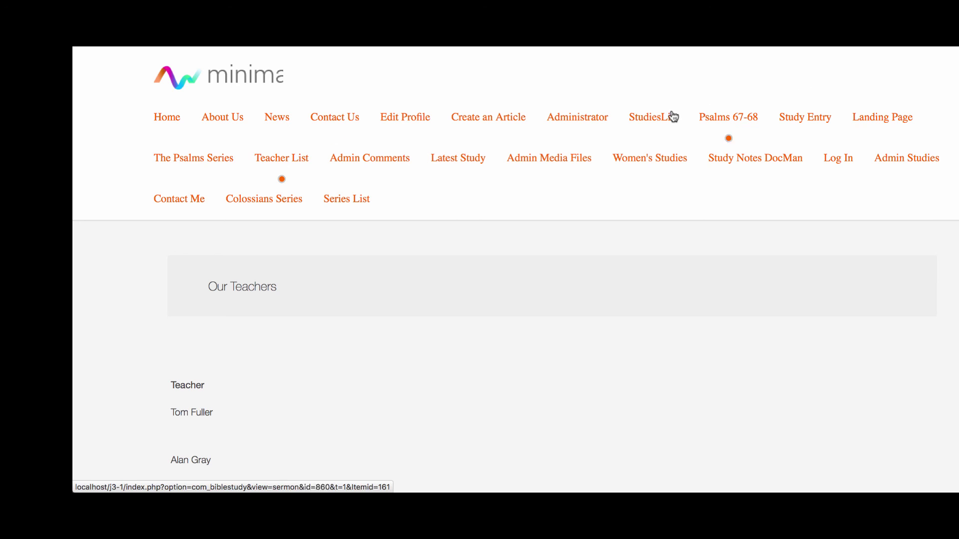
Step: Open the StudiesList page on the public site and examine the media entry for A Good & Honest Heart
left_click(644, 121)
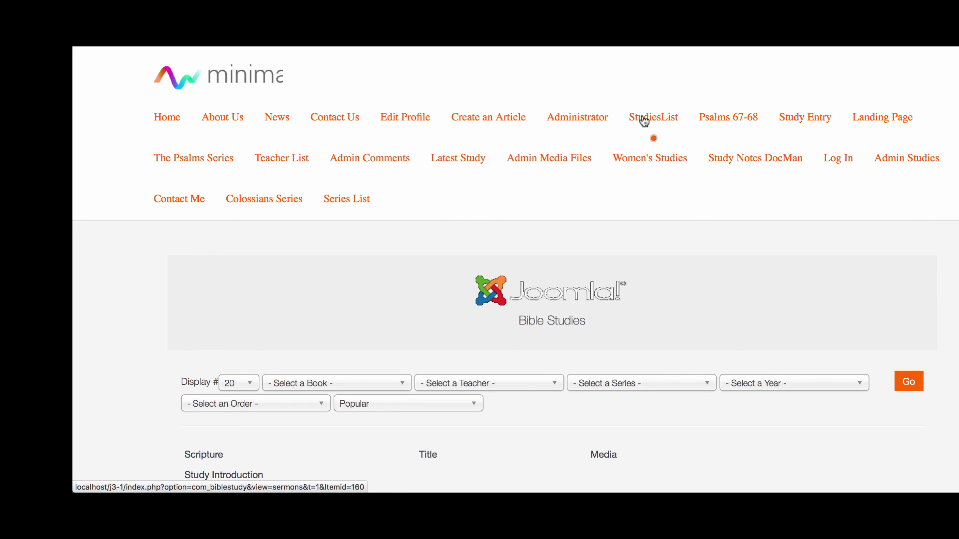
scroll(642, 121, "down", 5)
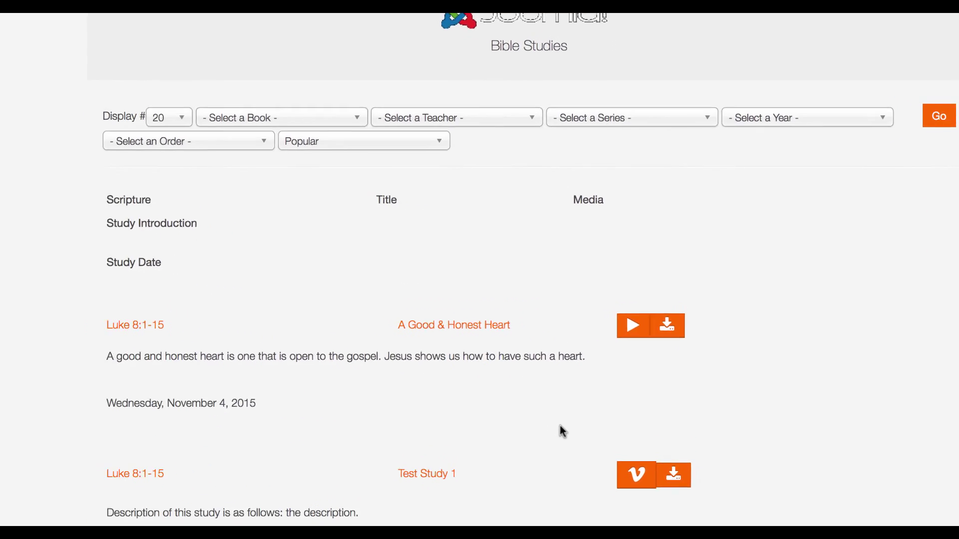